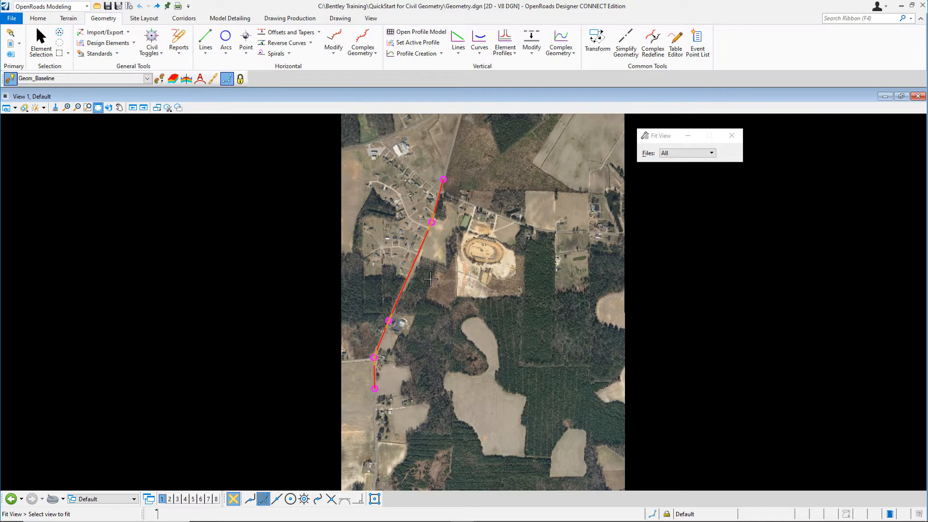
# Set up a Complex By Element alignment using the Automatic method, and name it LondonRd.
pyautogui.click(429, 280)
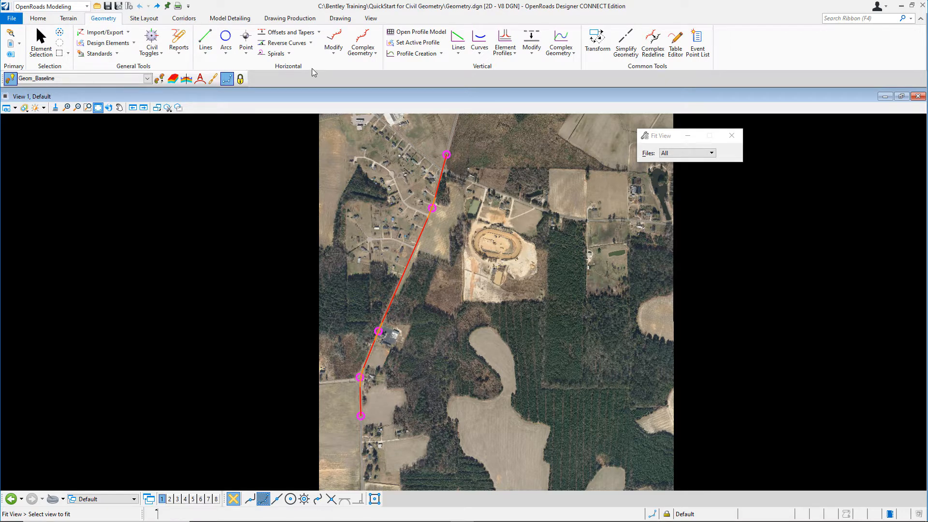
pyautogui.click(363, 48)
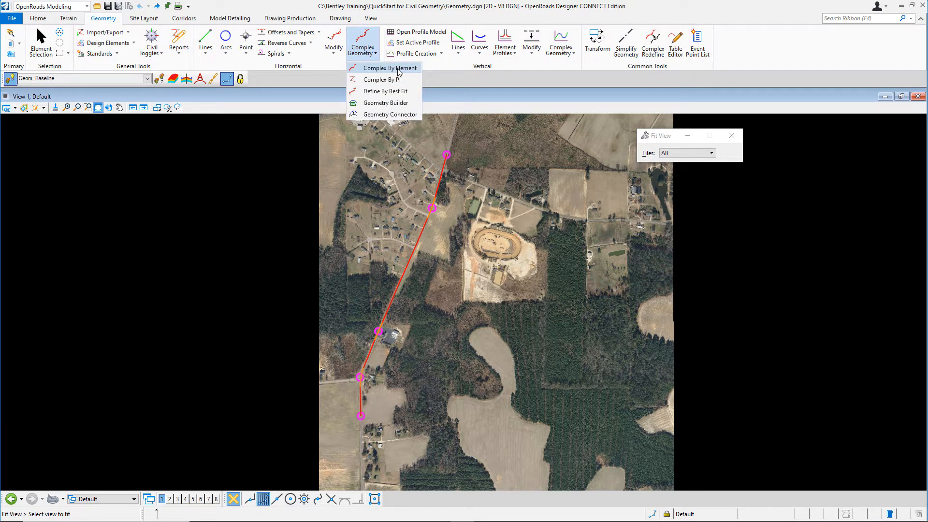
pyautogui.click(398, 68)
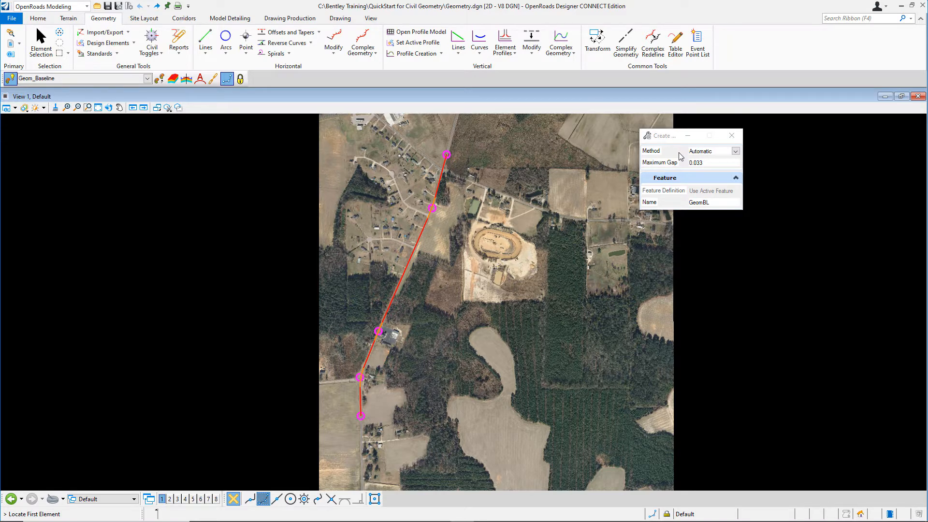
pyautogui.click(725, 163)
pyautogui.click(724, 201)
pyautogui.moveTo(724, 201); pyautogui.dragTo(676, 207)
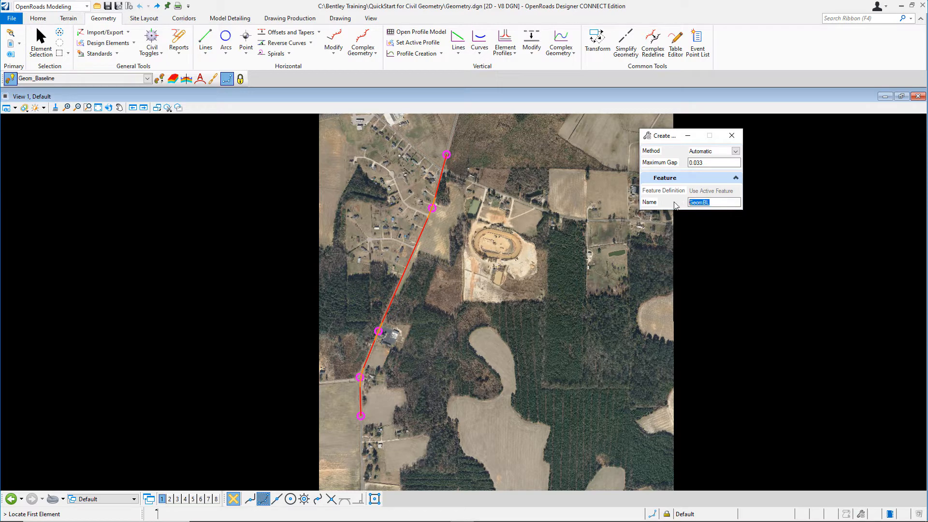
pyautogui.write('LondonRd')
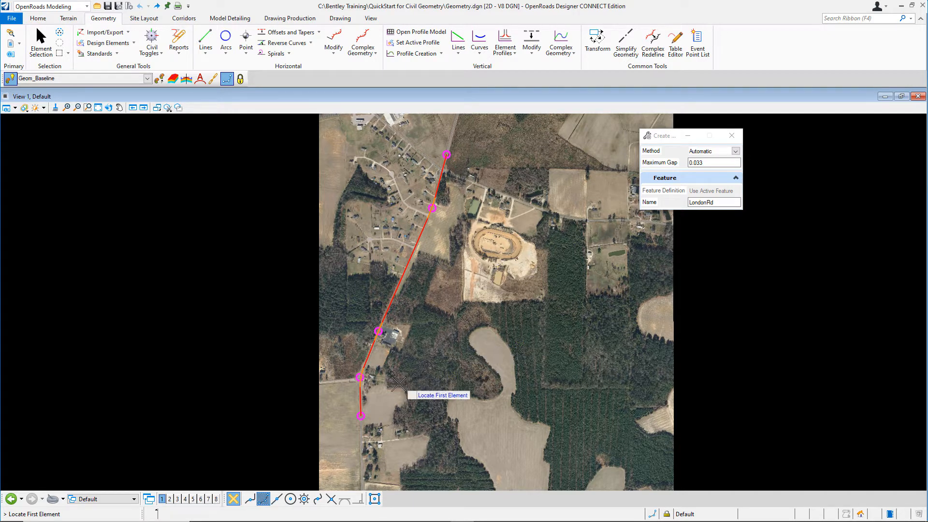
# Create the complex alignment from the connected baseline lines and arcs, starting at the southernmost line and running north.
pyautogui.moveTo(360, 403)
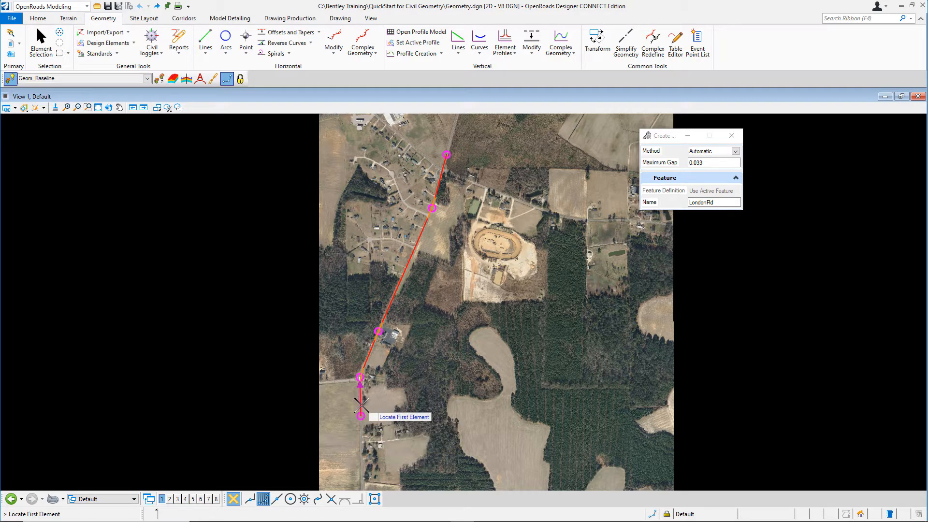
pyautogui.scroll(3, 360, 403)
pyautogui.scroll(1, 360, 405)
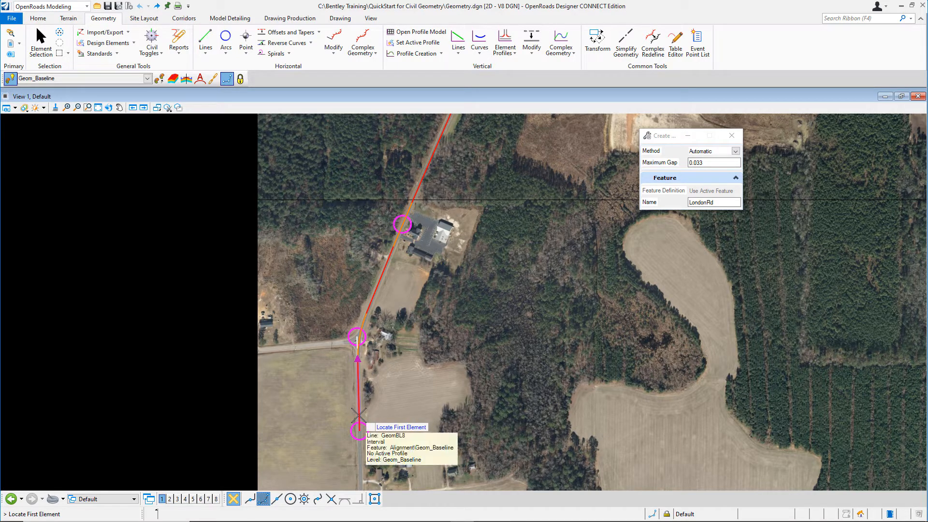
pyautogui.click(358, 415)
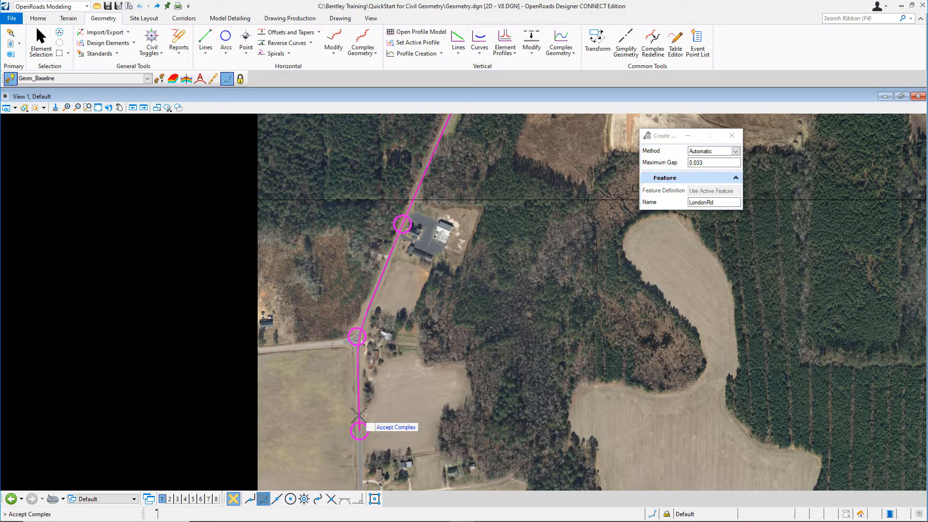
pyautogui.scroll(-1, 387, 420)
pyautogui.scroll(-3, 388, 420)
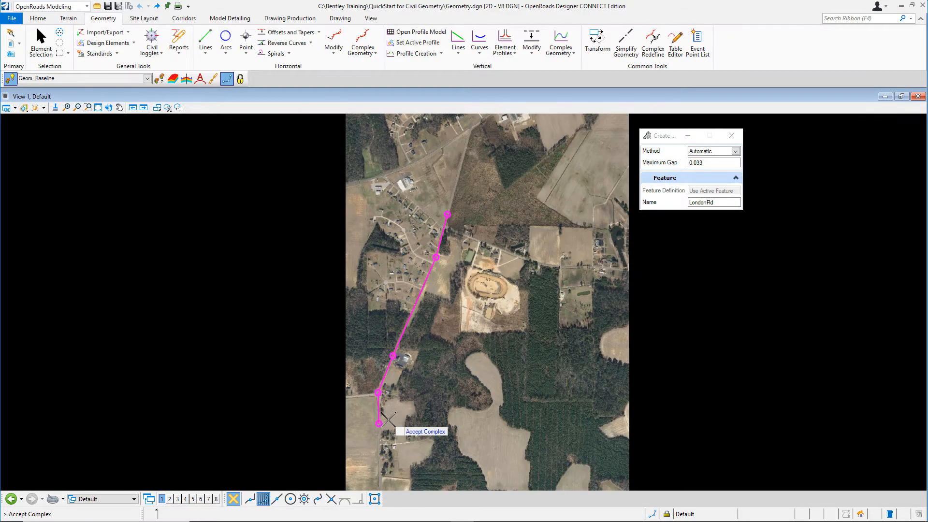
pyautogui.scroll(1, 421, 375)
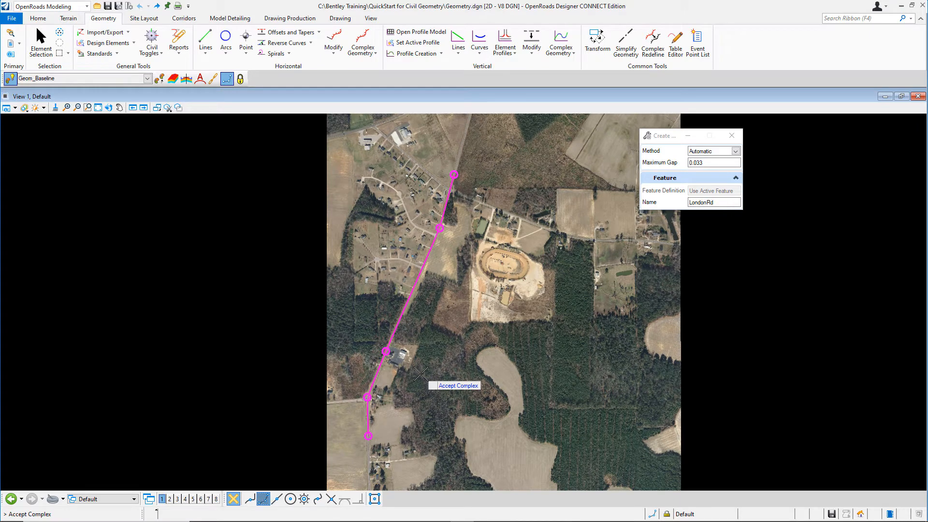
pyautogui.click(421, 375)
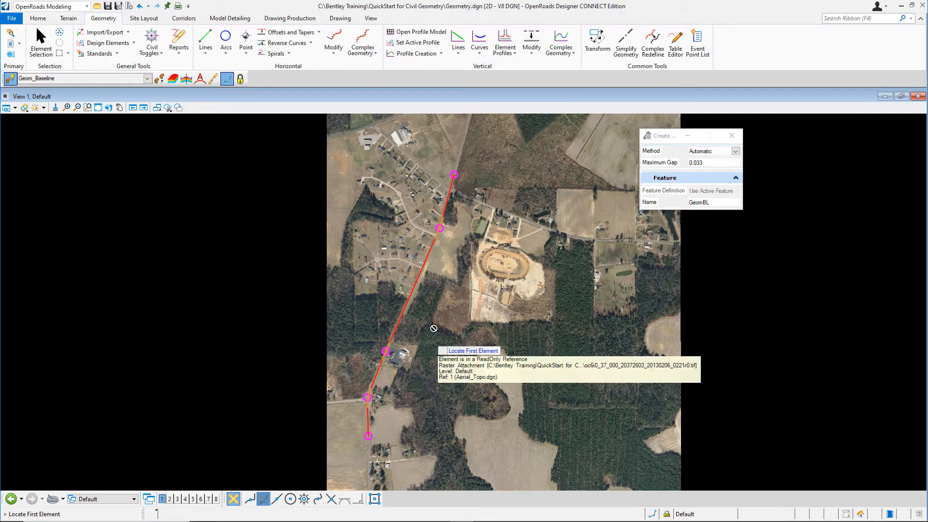
# Select the LondonRd complex element to check that its lines and curves are joined, and clear the selection.
pyautogui.click(41, 49)
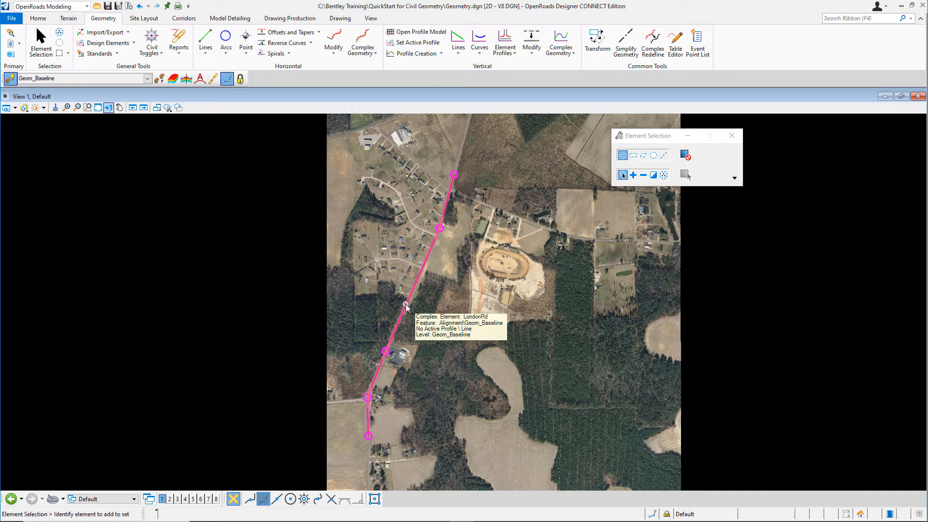
pyautogui.scroll(1, 406, 306)
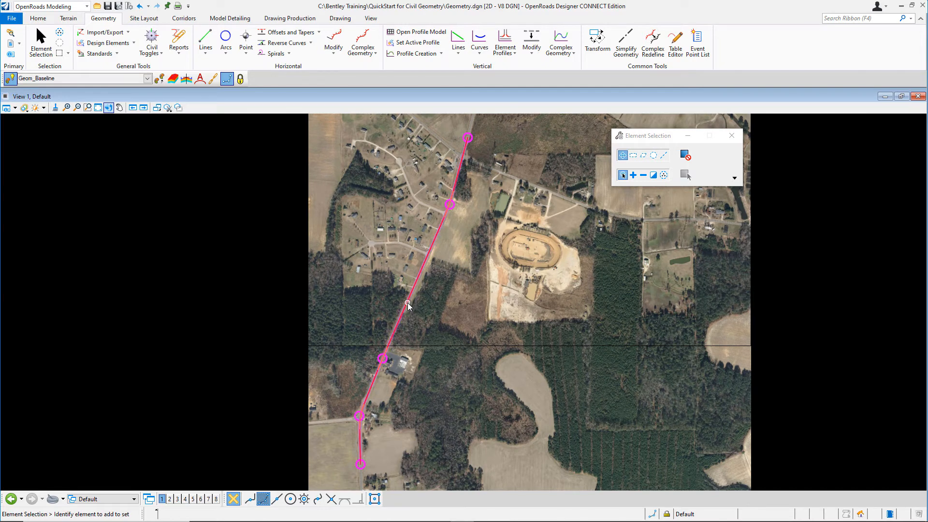
pyautogui.click(407, 303)
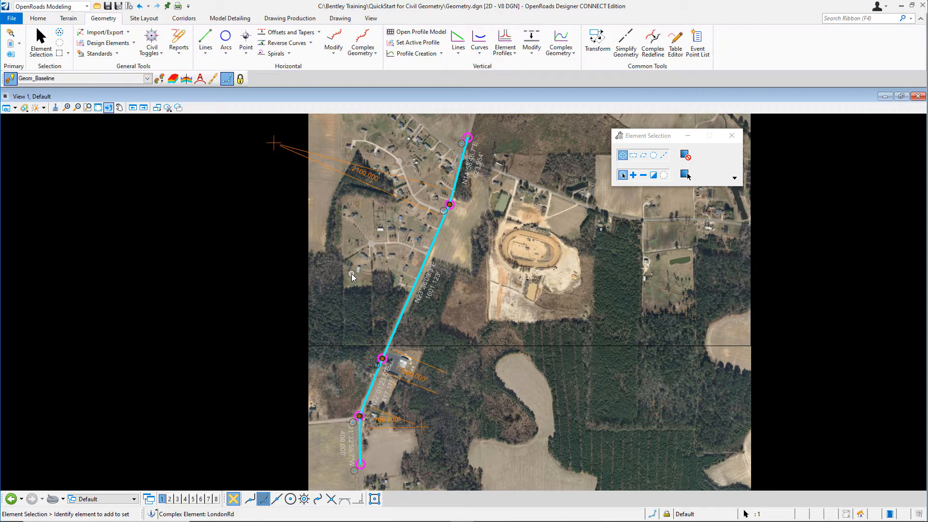
pyautogui.click(541, 274)
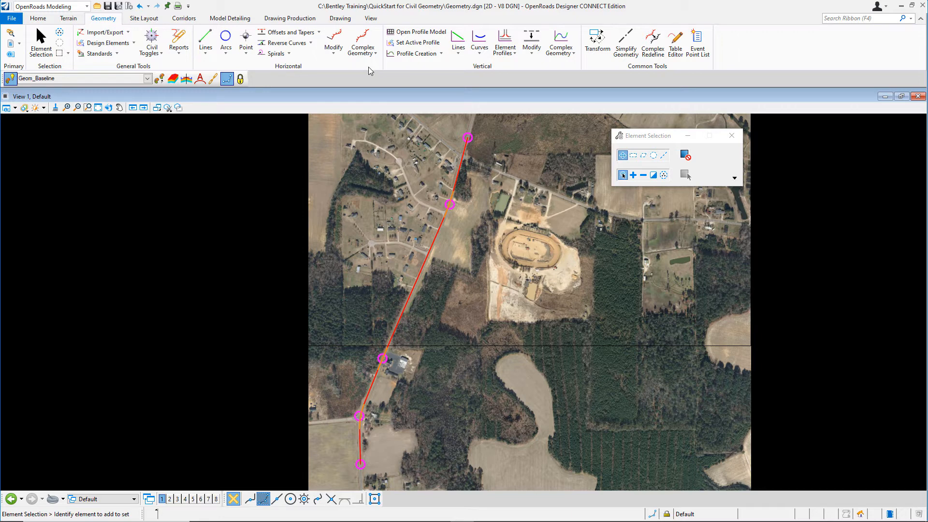
# Define the start station of the LondonRd alignment as 50+00 at a start distance of 0.
pyautogui.click(337, 53)
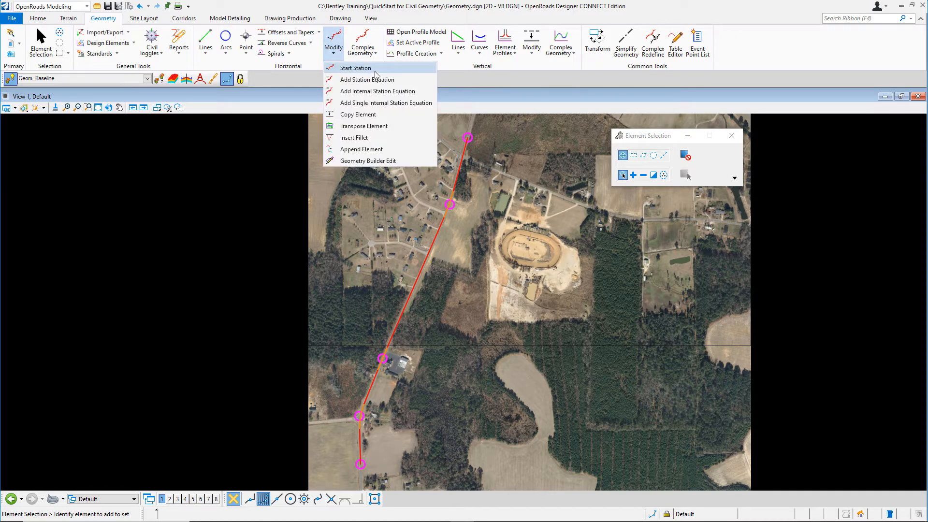
pyautogui.click(375, 72)
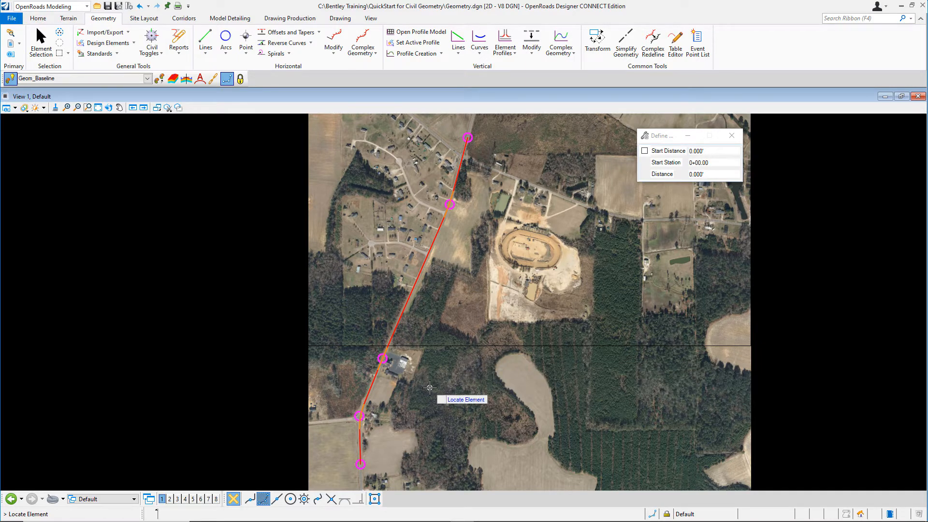
pyautogui.click(360, 451)
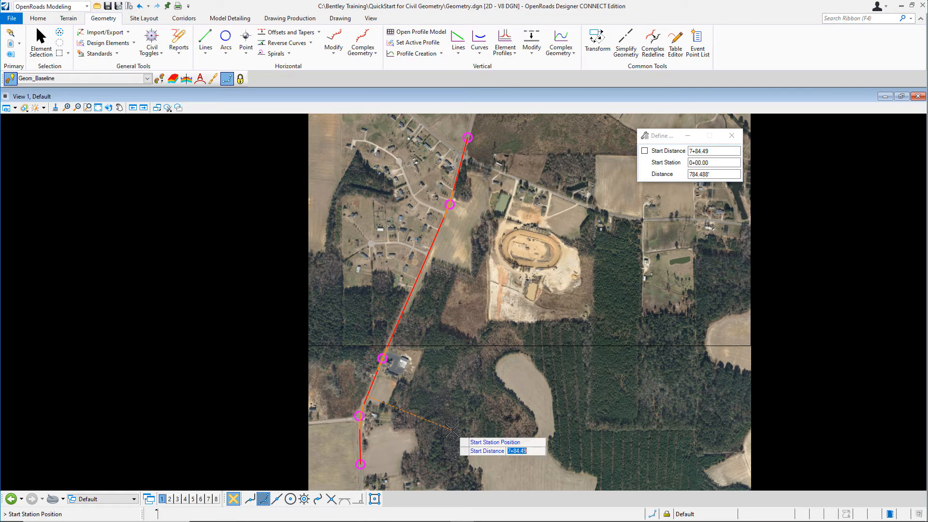
pyautogui.write('0')
pyautogui.press('Return')
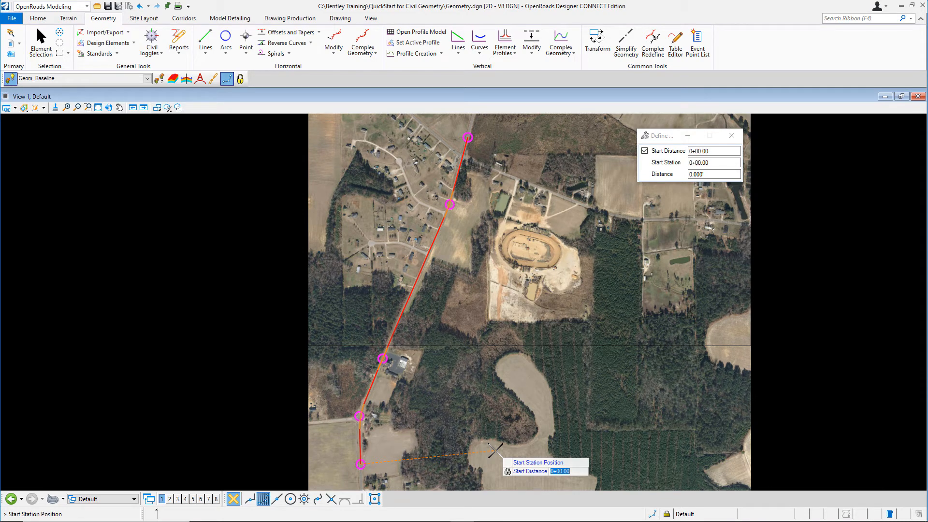
pyautogui.click(495, 451)
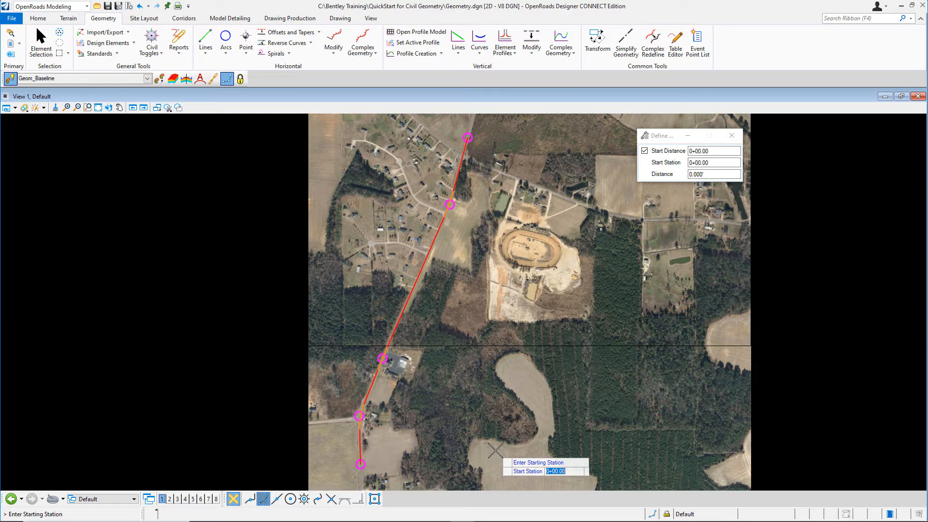
pyautogui.write('50+00')
pyautogui.press('Return')
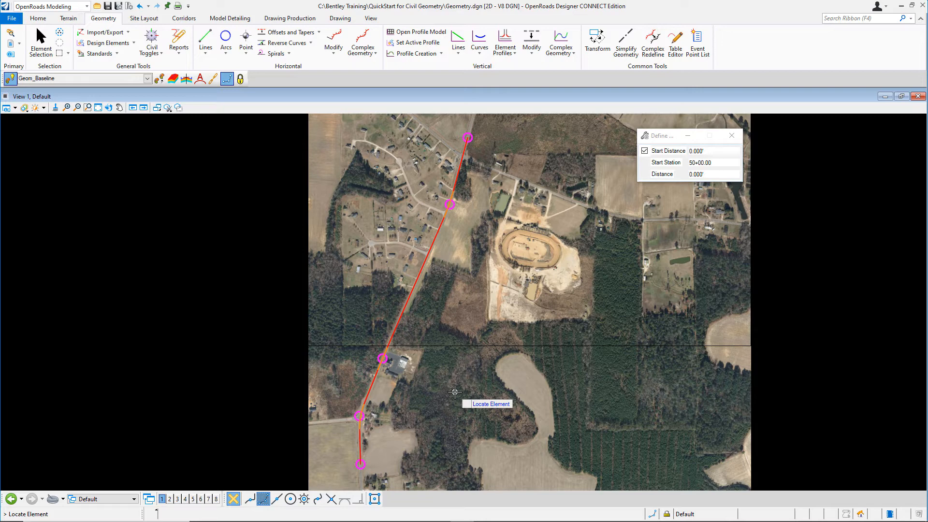
# Select the LondonRd alignment and examine the start station label at its southern end, leaving the value unedited.
pyautogui.click(50, 51)
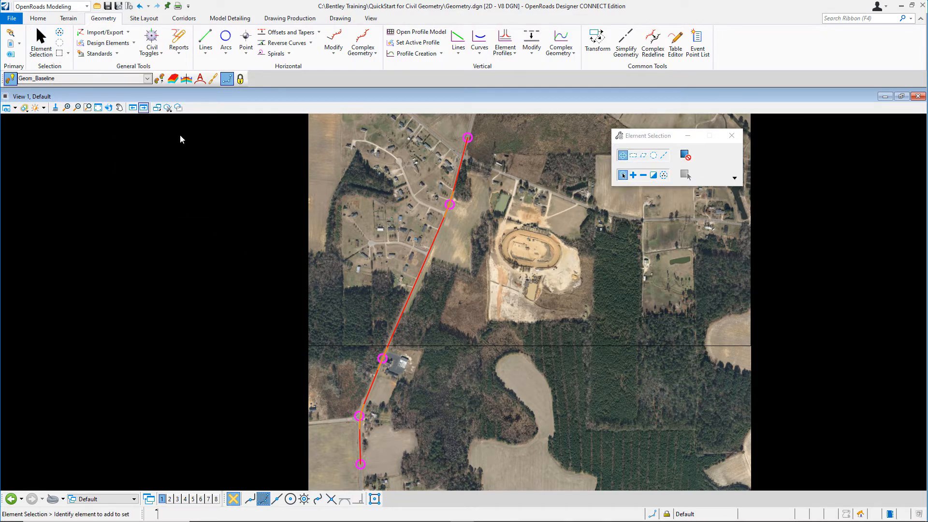
pyautogui.click(403, 310)
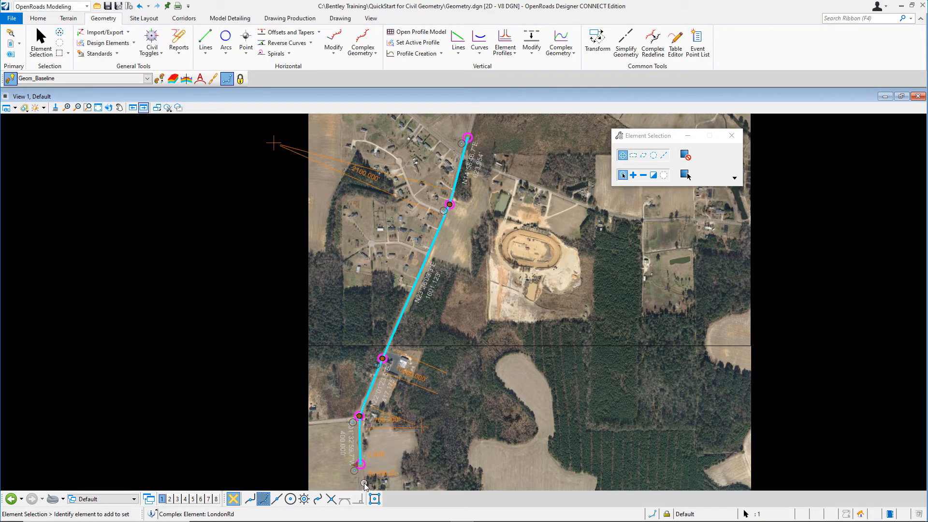
pyautogui.scroll(3, 364, 484)
pyautogui.scroll(4, 364, 456)
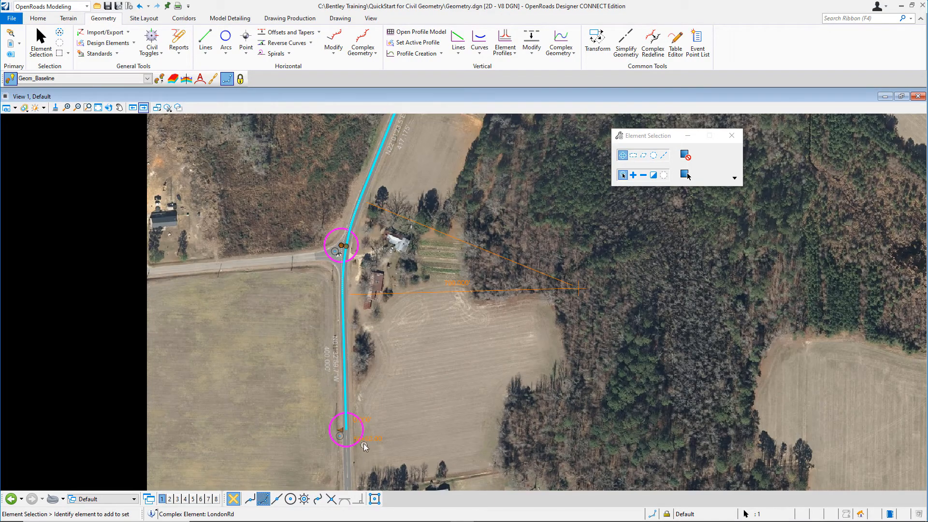
pyautogui.scroll(2, 362, 441)
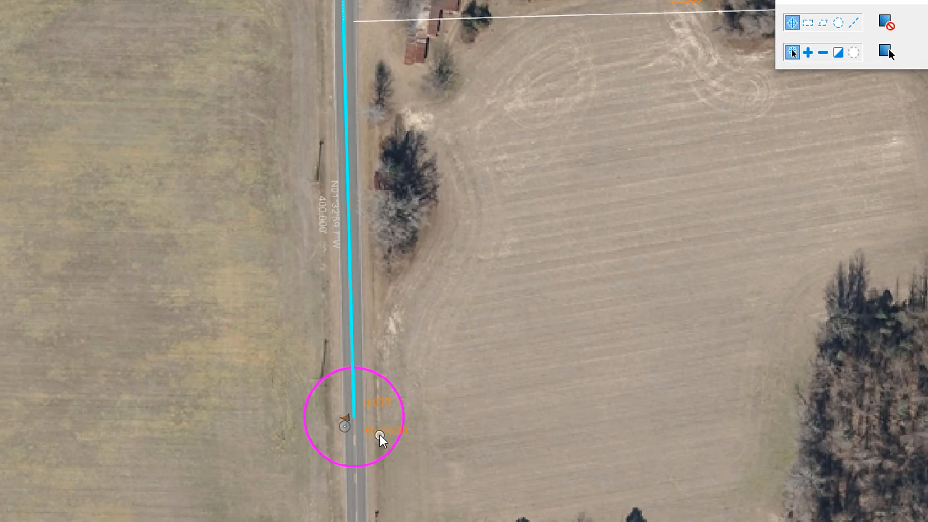
pyautogui.click(380, 433)
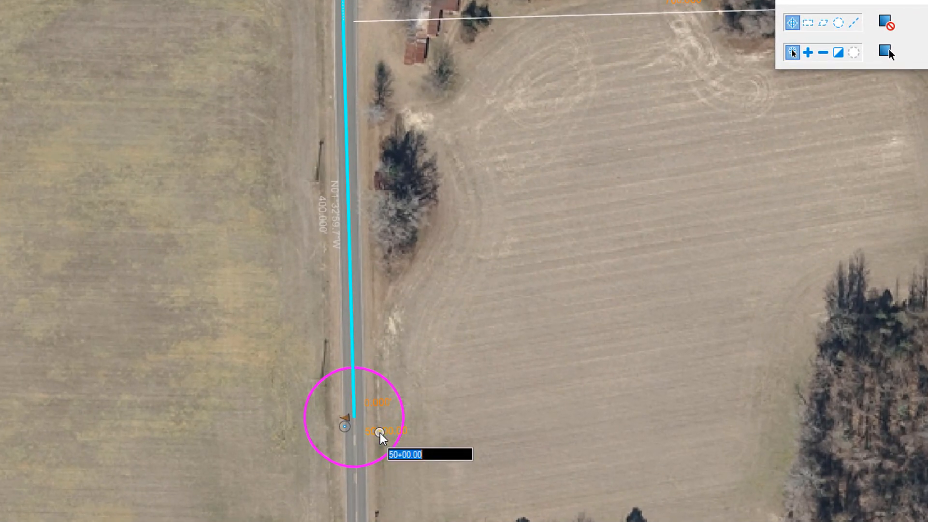
pyautogui.click(464, 419)
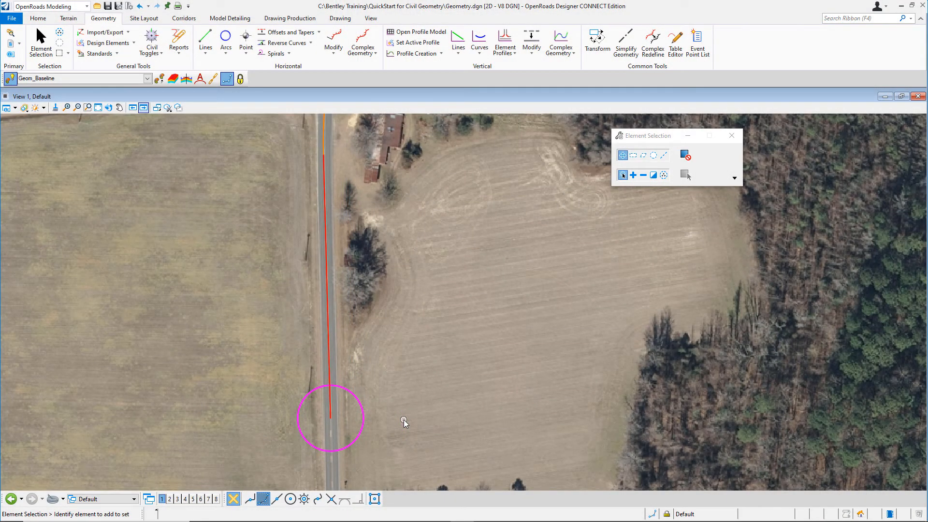
# Annotate the LondonRd complex alignment along its full length with the Annotate Element tool.
pyautogui.click(97, 108)
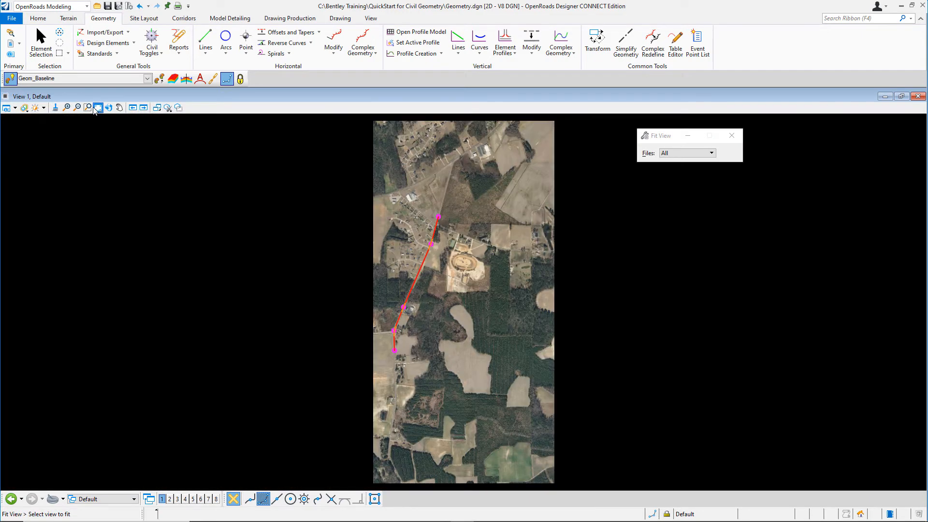
pyautogui.click(87, 107)
pyautogui.click(376, 356)
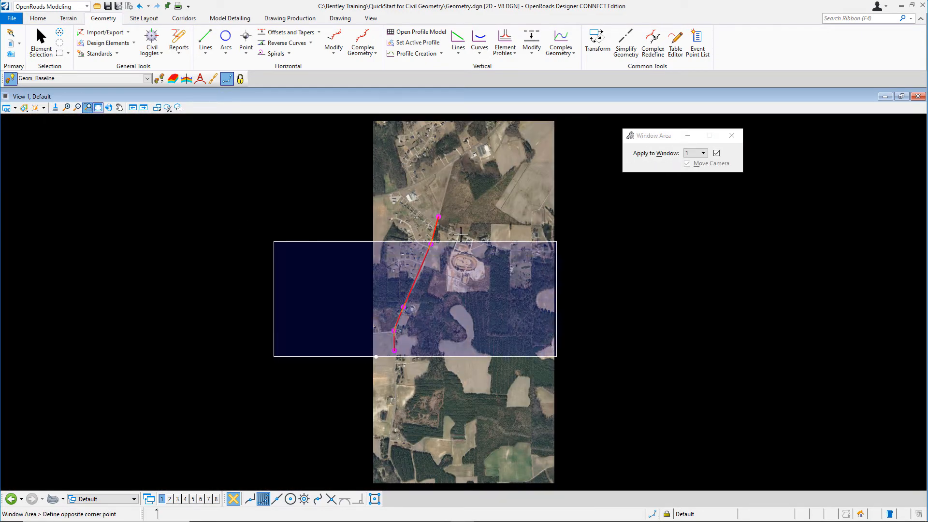
pyautogui.click(481, 211)
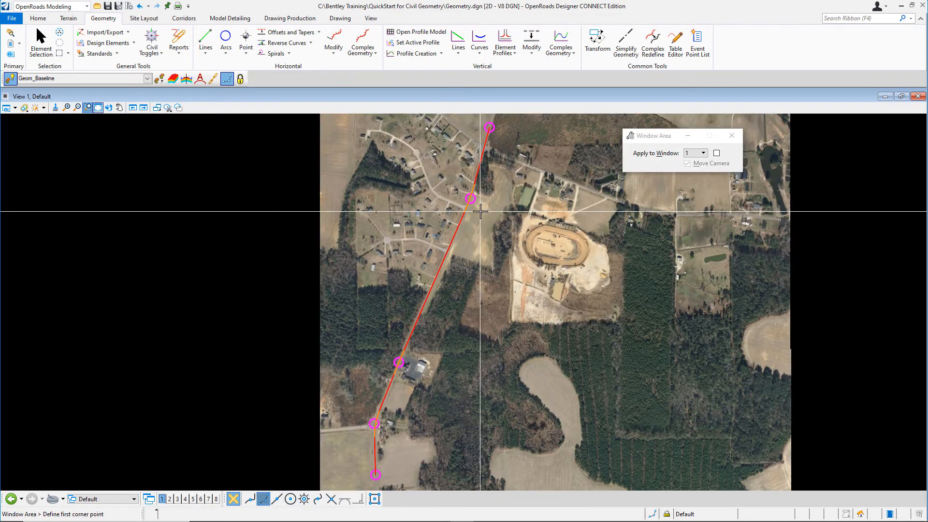
pyautogui.click(89, 107)
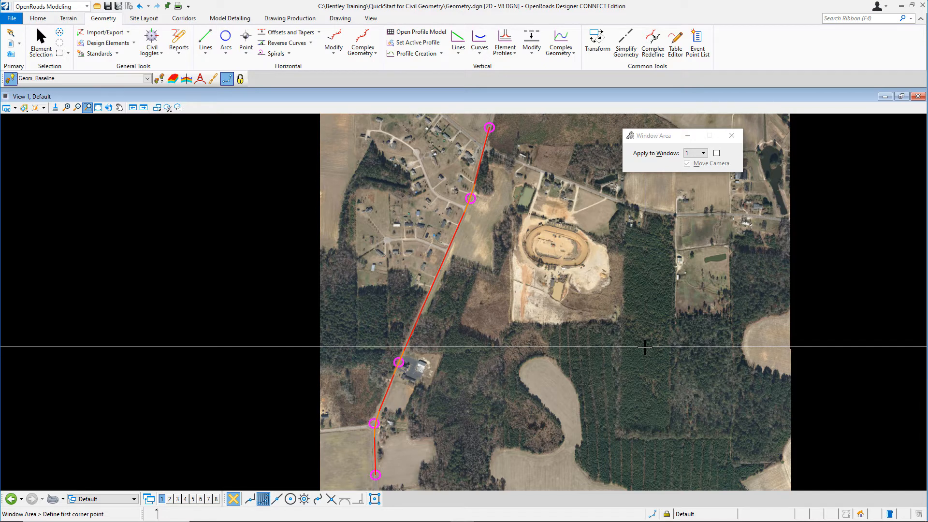
pyautogui.click(292, 20)
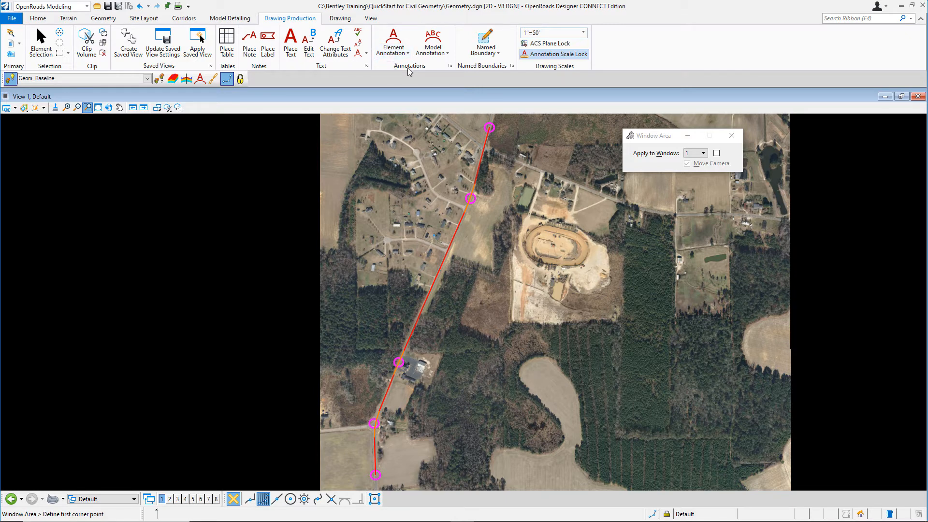
pyautogui.click(408, 54)
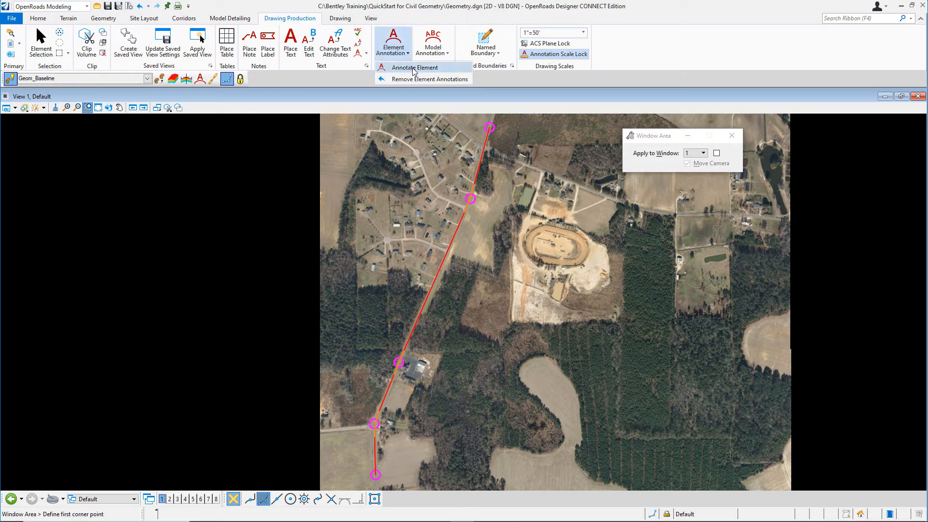
pyautogui.click(413, 68)
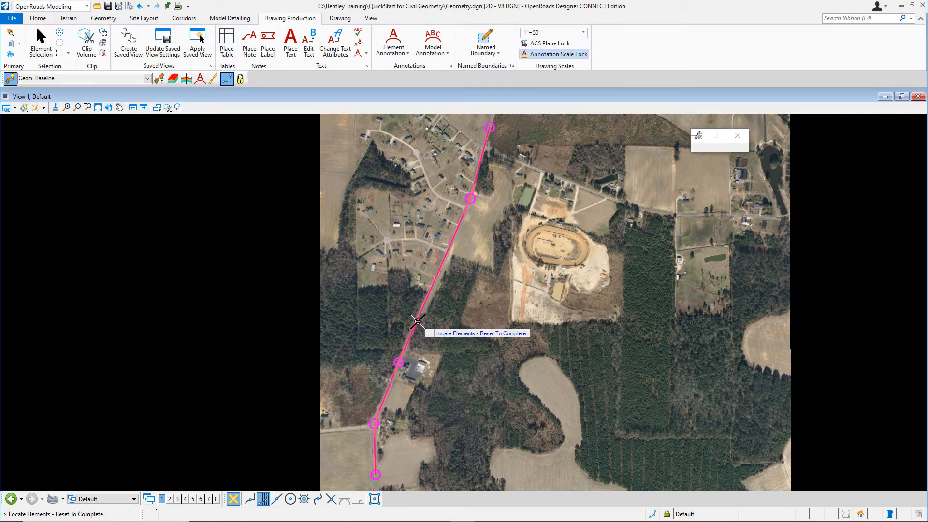
pyautogui.click(418, 321)
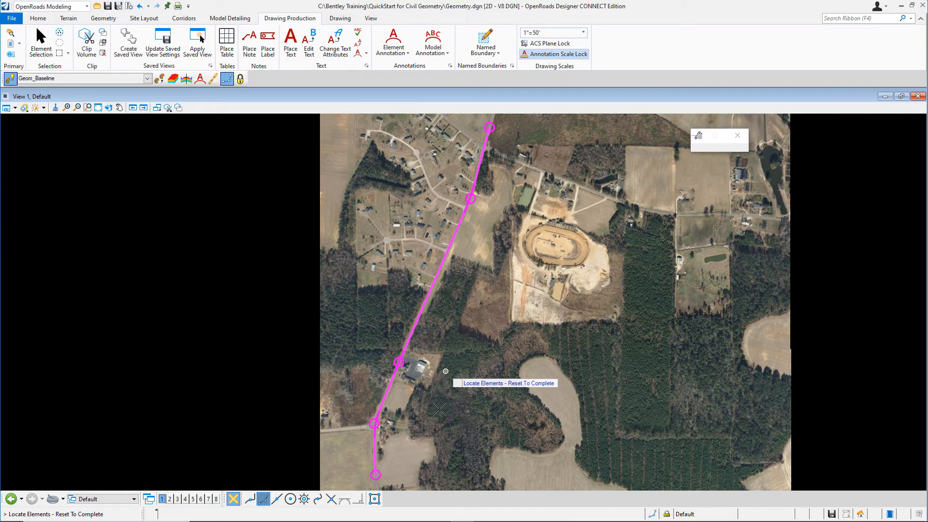
pyautogui.rightClick(439, 410)
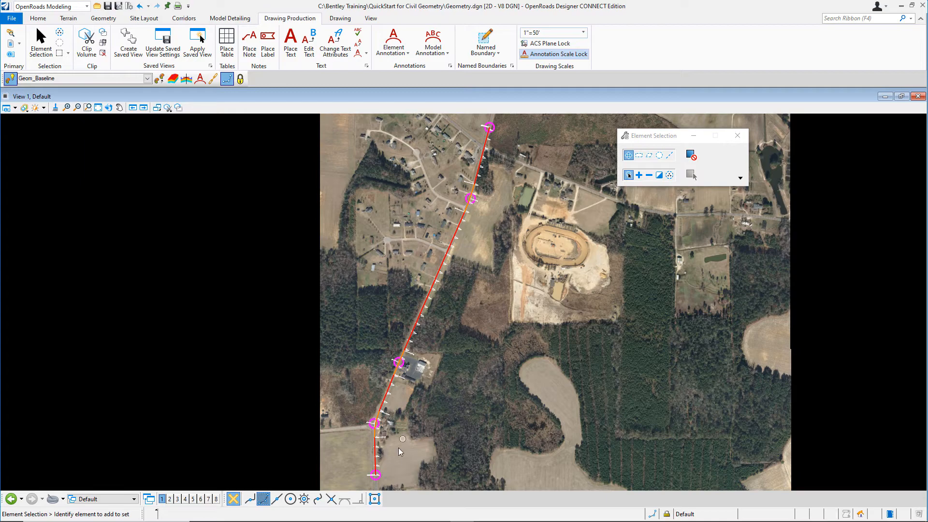
# Examine the station labels and curve data at the southernmost curve and the point-of-beginning label at the alignment's southern end.
pyautogui.scroll(4, 388, 452)
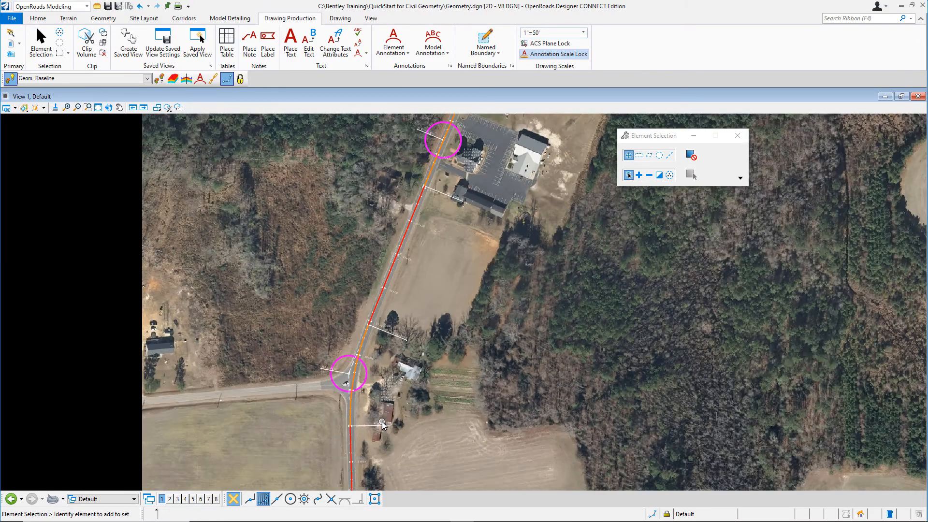
pyautogui.scroll(3, 382, 405)
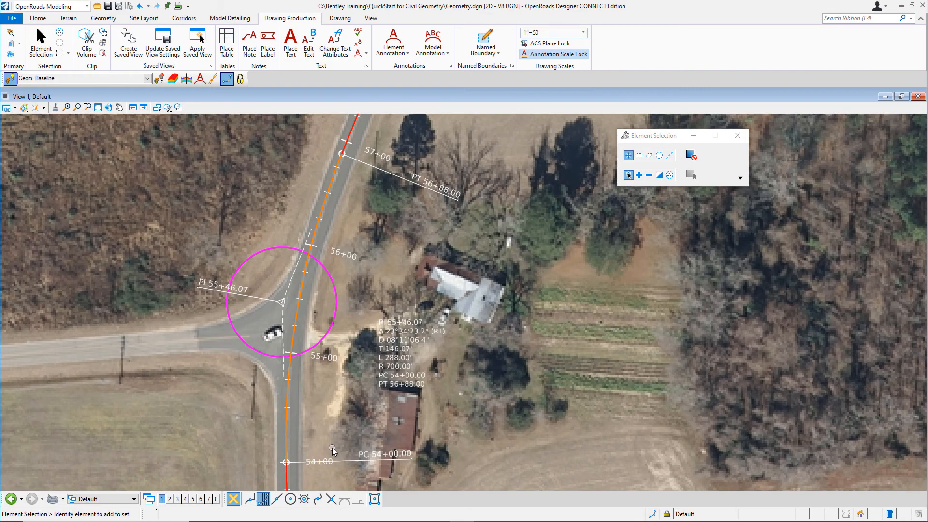
pyautogui.scroll(-6, 338, 379)
pyautogui.scroll(6, 333, 452)
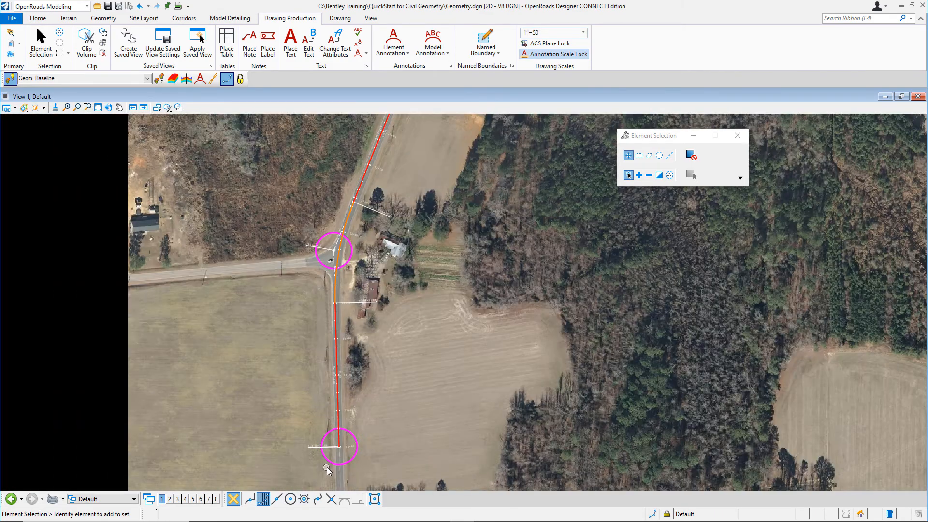
pyautogui.scroll(2, 342, 446)
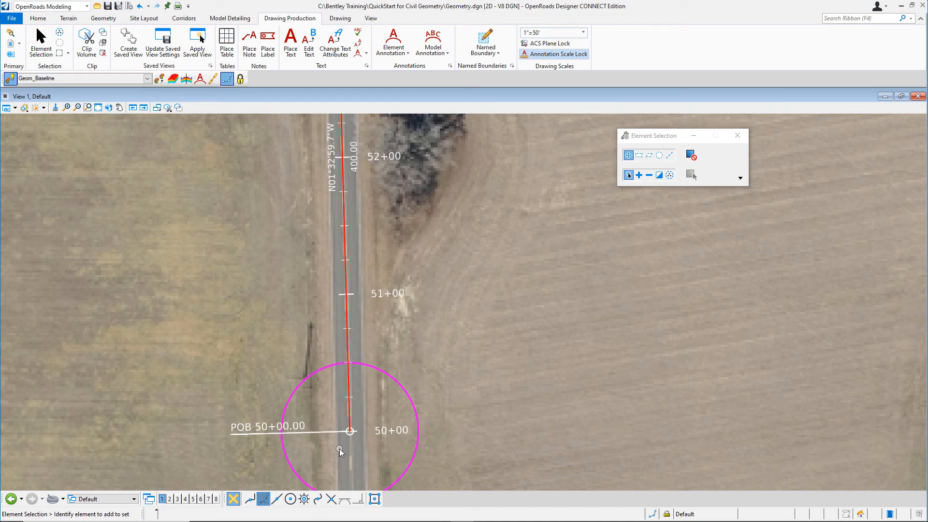
pyautogui.scroll(-10, 341, 452)
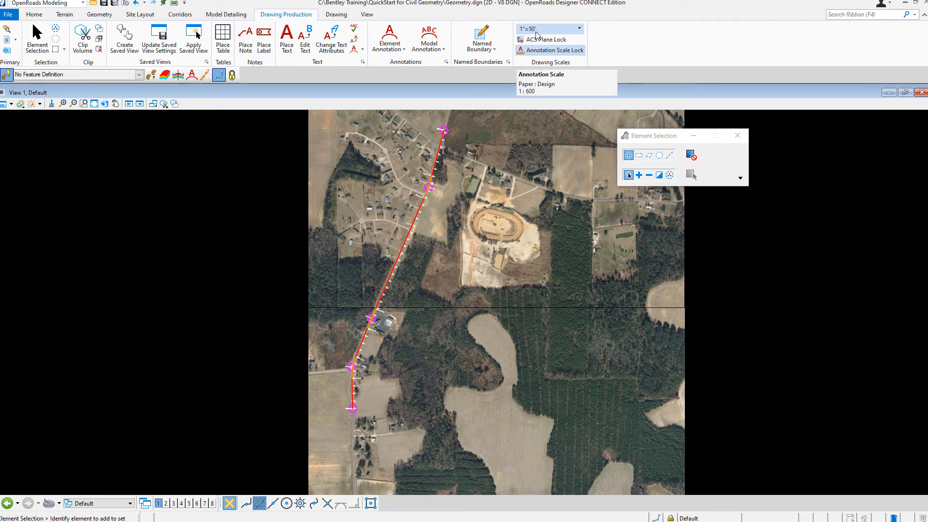
# Set the drawing's annotation scale to 1"=100' and check the resized labels around the southernmost curve.
pyautogui.click(579, 29)
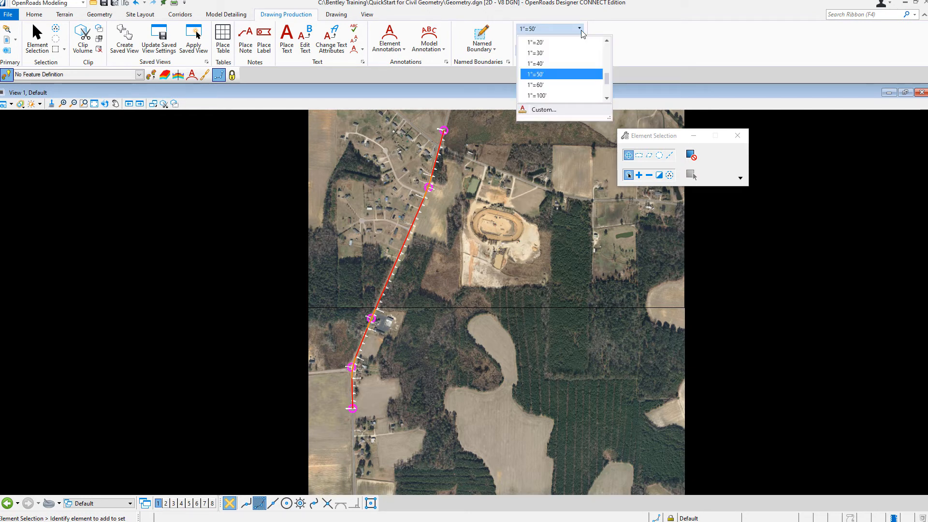
pyautogui.click(579, 95)
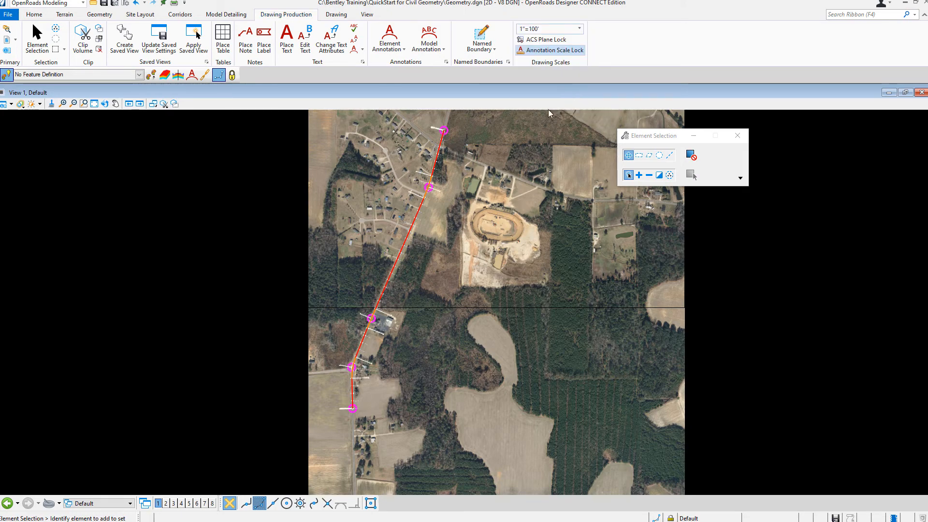
pyautogui.scroll(4, 362, 353)
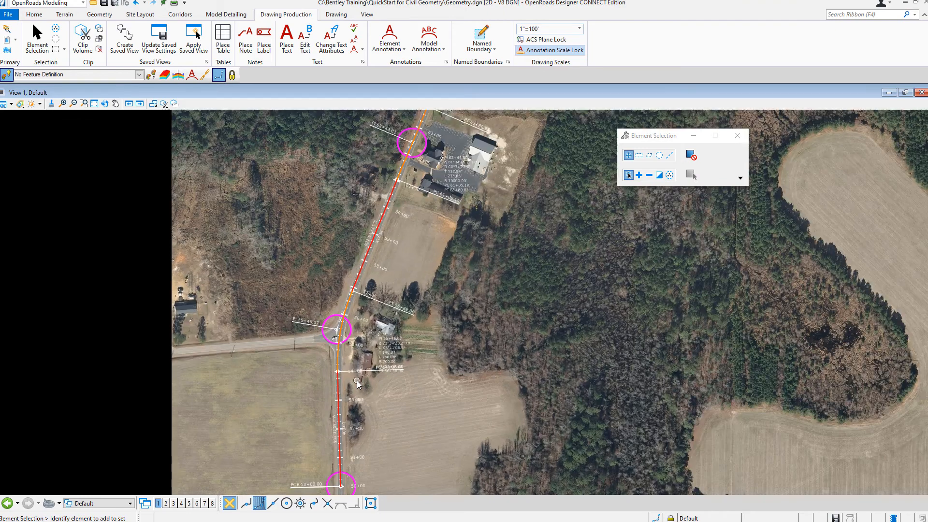
pyautogui.scroll(3, 358, 383)
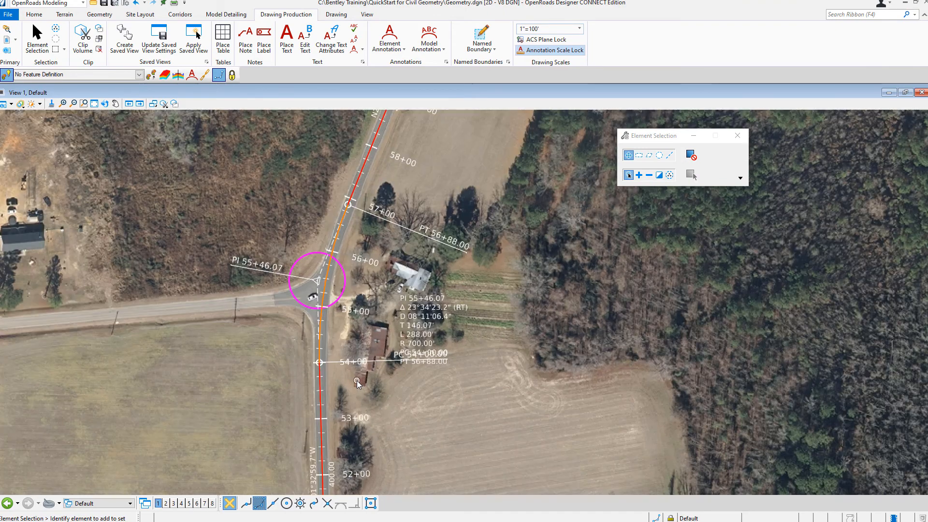